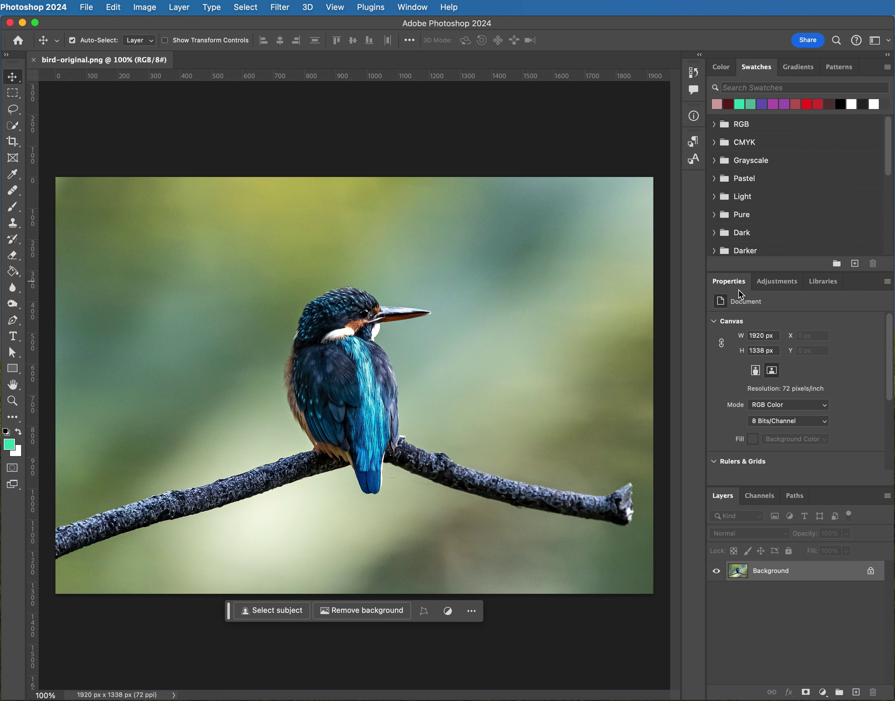
Select the Crop tool and drag the top-left crop handle inward for a first try
left_click(410, 12)
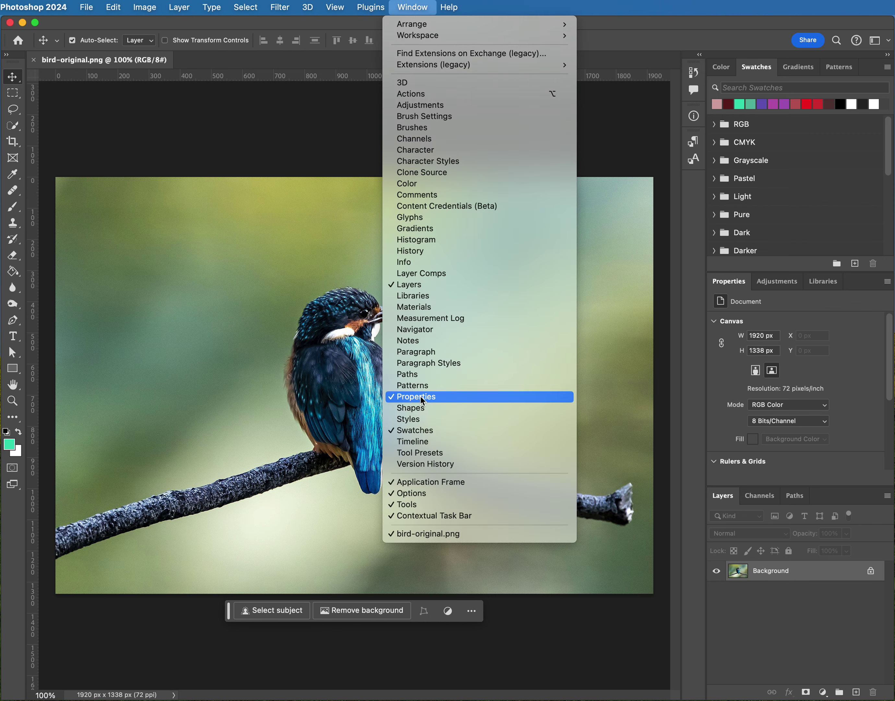
left_click(626, 120)
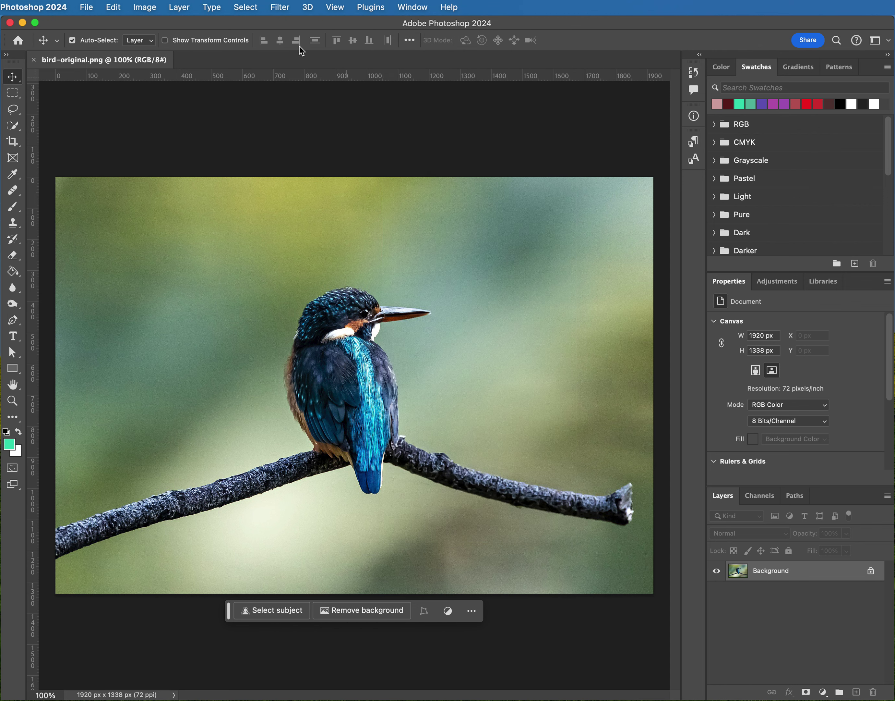
left_click(13, 144)
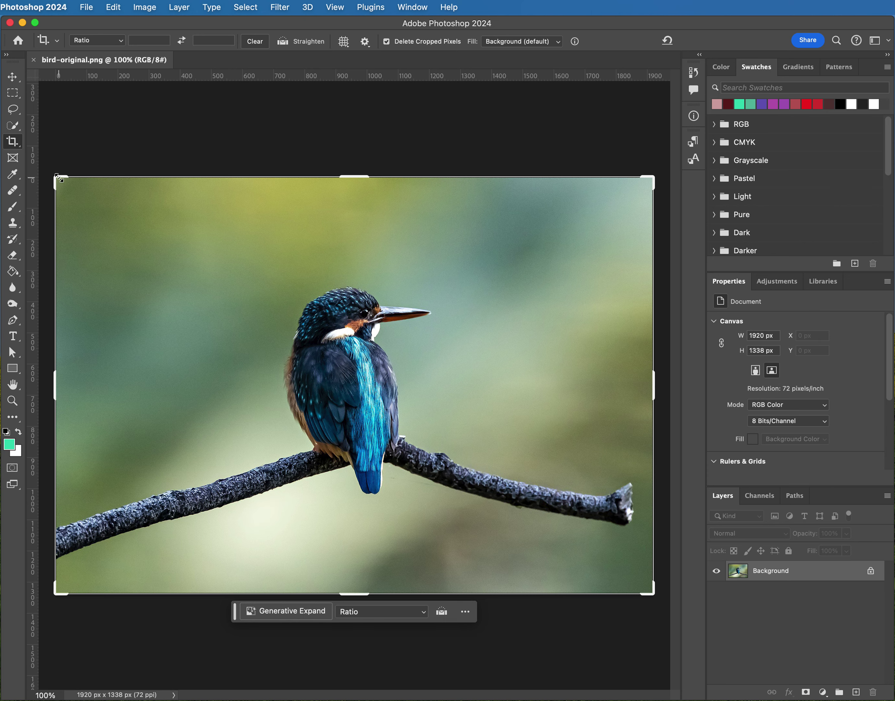
left_click_drag(57, 178, 44, 235)
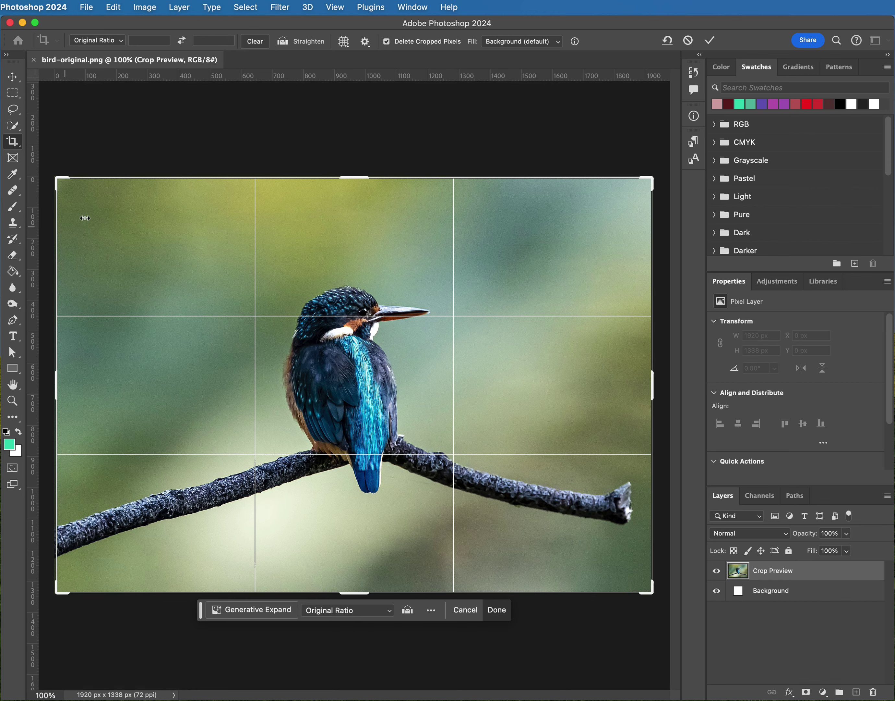
Cancel that crop, switch the preset to unconstrained Ratio, and adjust the top-left handle
left_click(688, 41)
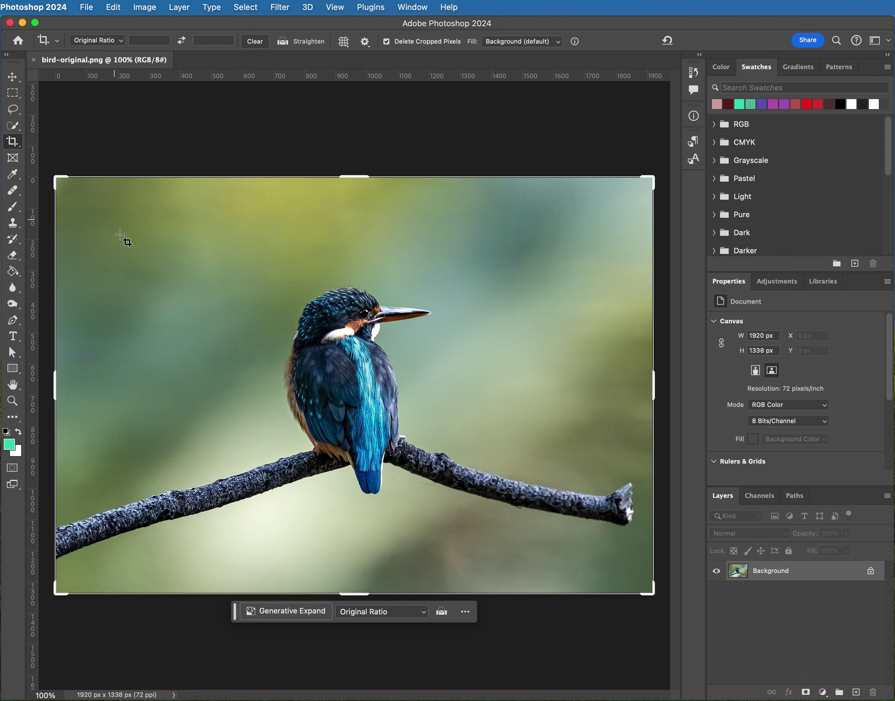
left_click(256, 42)
mouse_move(57, 178)
left_mouse_down()
mouse_move(66, 194)
mouse_move(136, 175)
mouse_move(132, 229)
mouse_move(50, 227)
mouse_move(88, 208)
mouse_move(87, 220)
mouse_move(44, 192)
mouse_move(56, 179)
left_mouse_up()
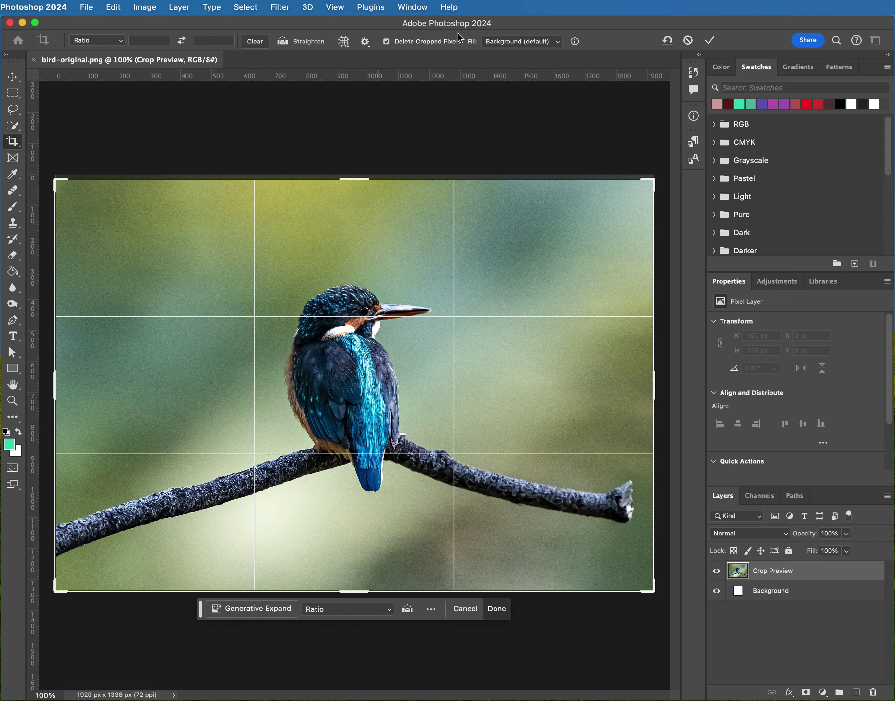
Cancel the crop, lock it to Original Ratio, and shrink it to 1516 × 1057 px
left_click(688, 41)
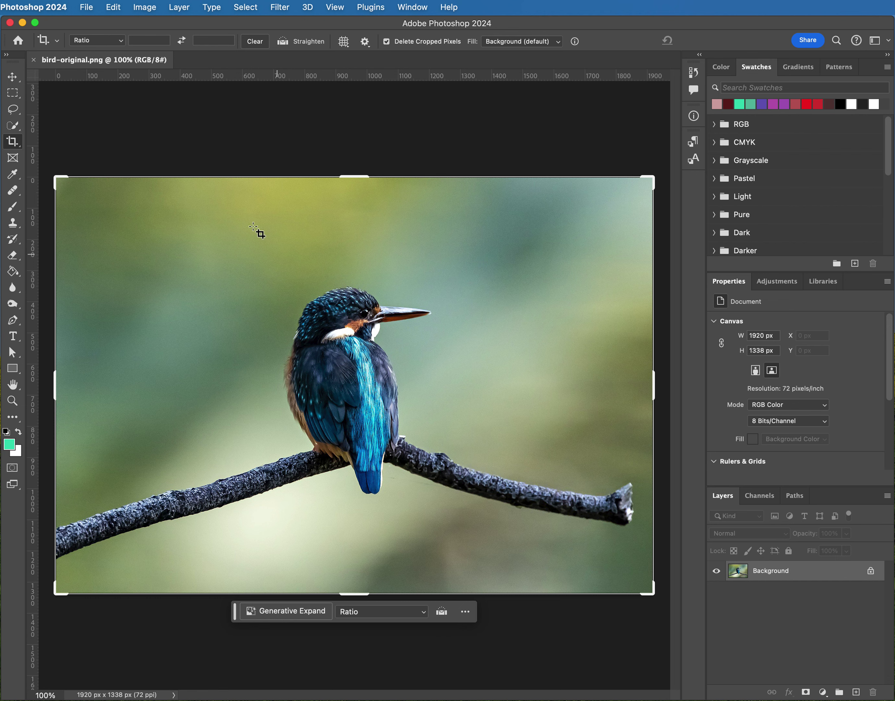
left_click(122, 42)
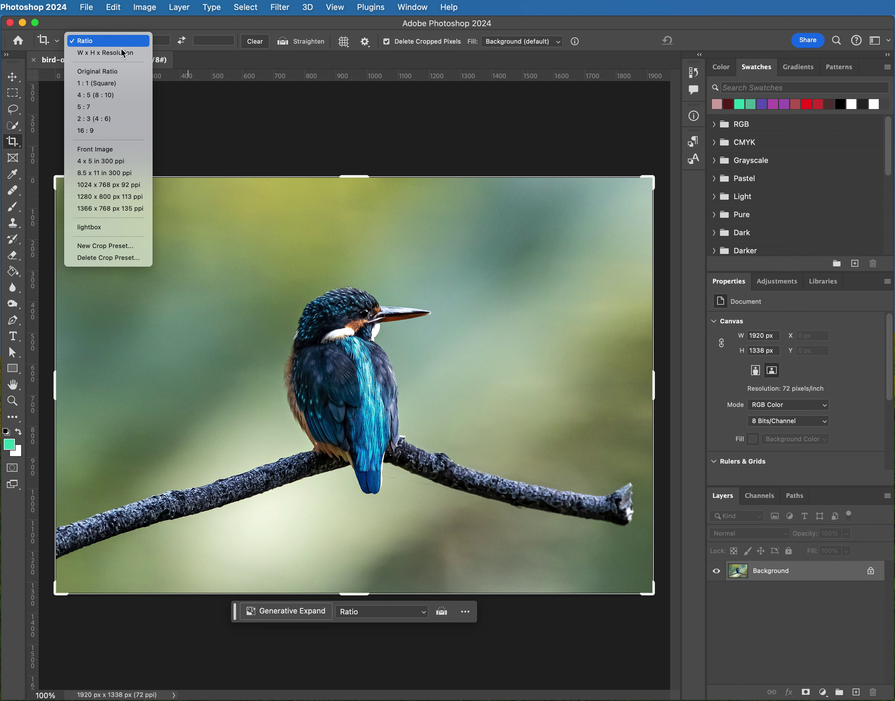
left_click(121, 75)
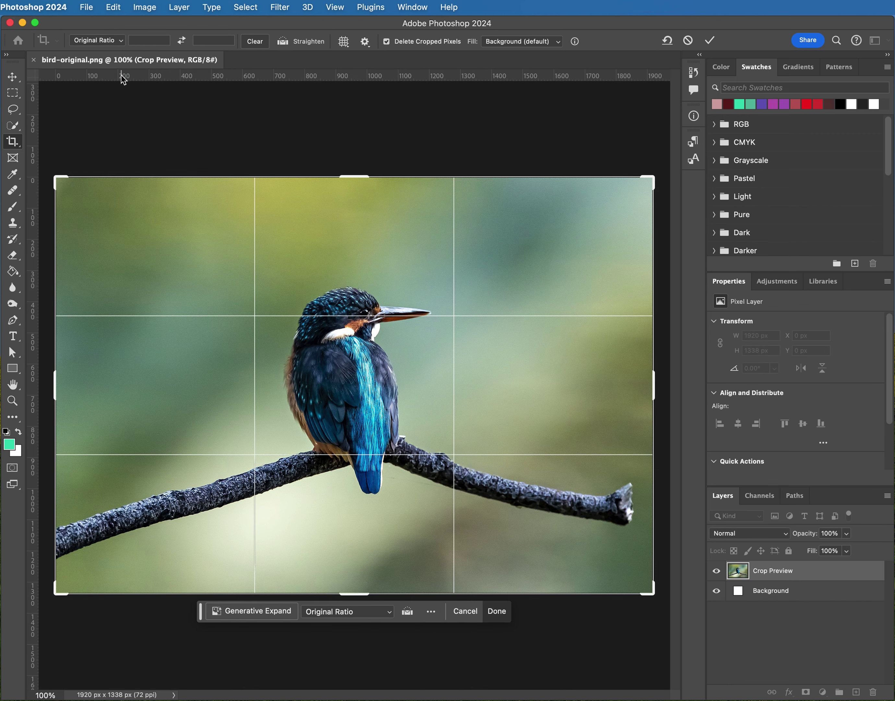
left_click_drag(56, 178, 63, 292)
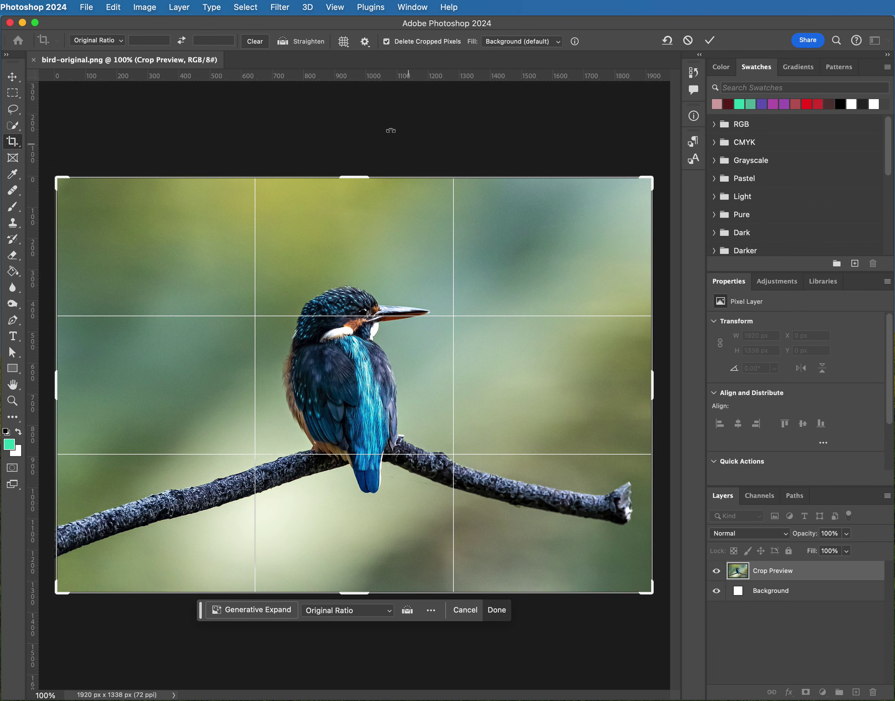
Cancel the Original Ratio crop, switch back to unconstrained Ratio, and nudge the top-left handle inward
left_click(688, 40)
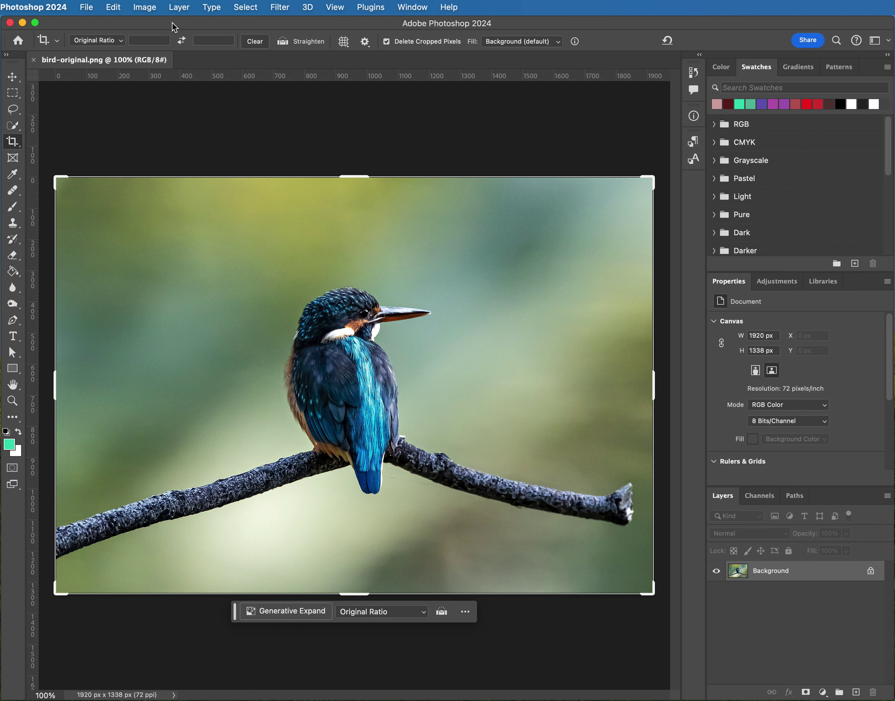
left_click(253, 44)
mouse_move(56, 178)
left_mouse_down()
mouse_move(120, 195)
mouse_move(124, 208)
mouse_move(124, 196)
mouse_move(92, 189)
mouse_move(95, 202)
mouse_move(76, 194)
mouse_move(96, 228)
mouse_move(58, 187)
mouse_move(120, 219)
mouse_move(52, 224)
mouse_move(77, 204)
mouse_move(56, 183)
left_mouse_up()
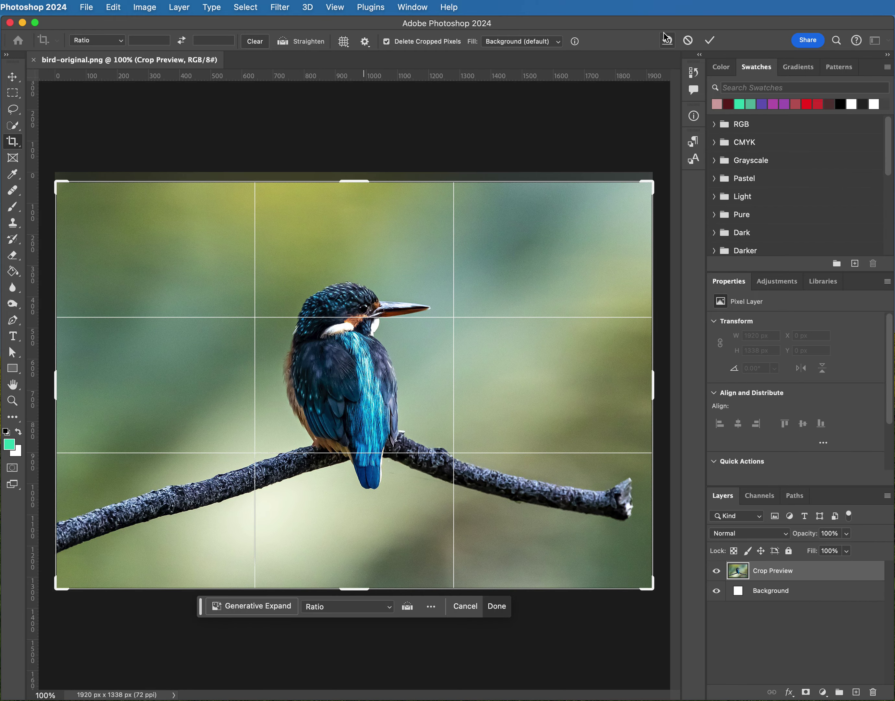
Try a 1:1 square crop, shifting the photo beneath it, then cancel the square preview
left_click(688, 40)
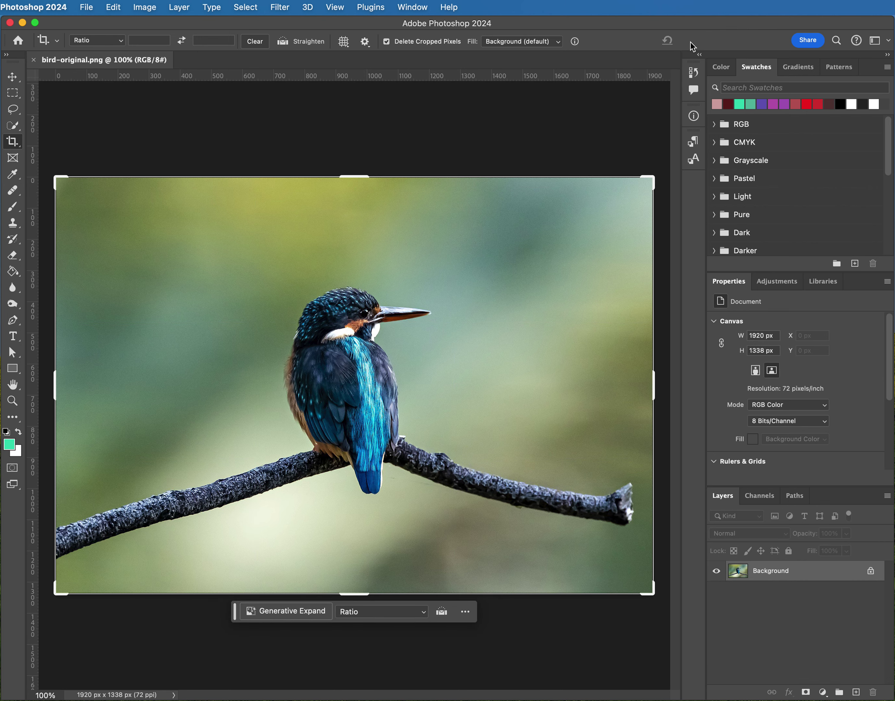
left_click(107, 42)
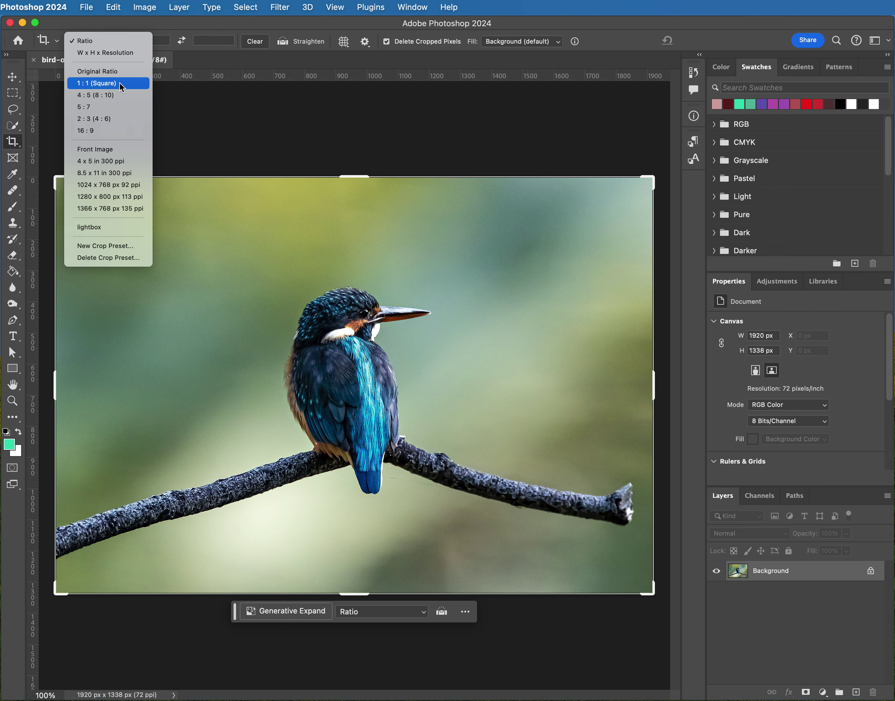
left_click(119, 83)
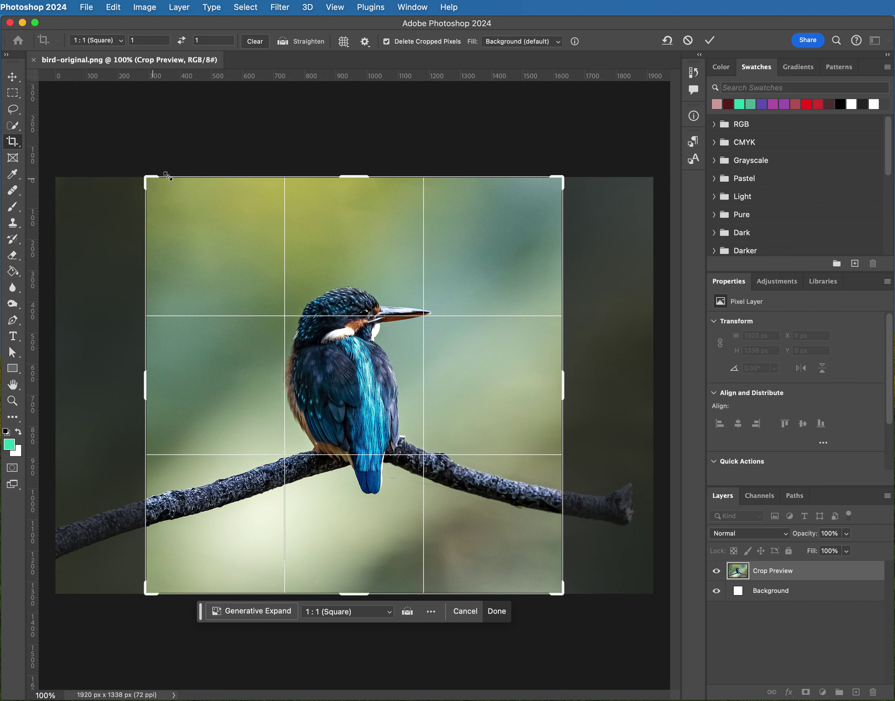
left_click_drag(147, 177, 226, 201)
left_click_drag(253, 272, 218, 292)
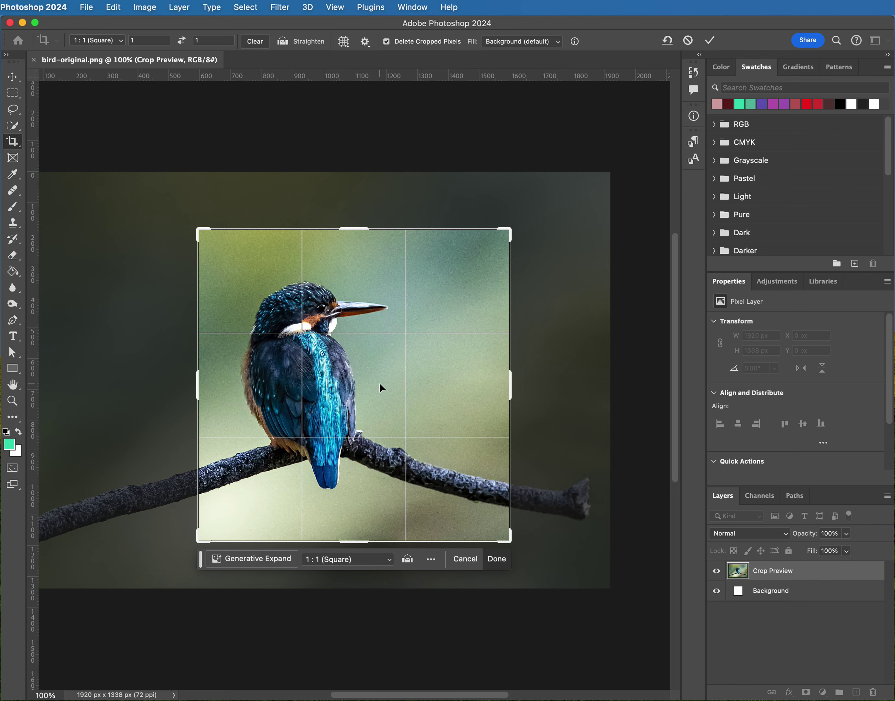
left_click_drag(293, 323, 276, 344)
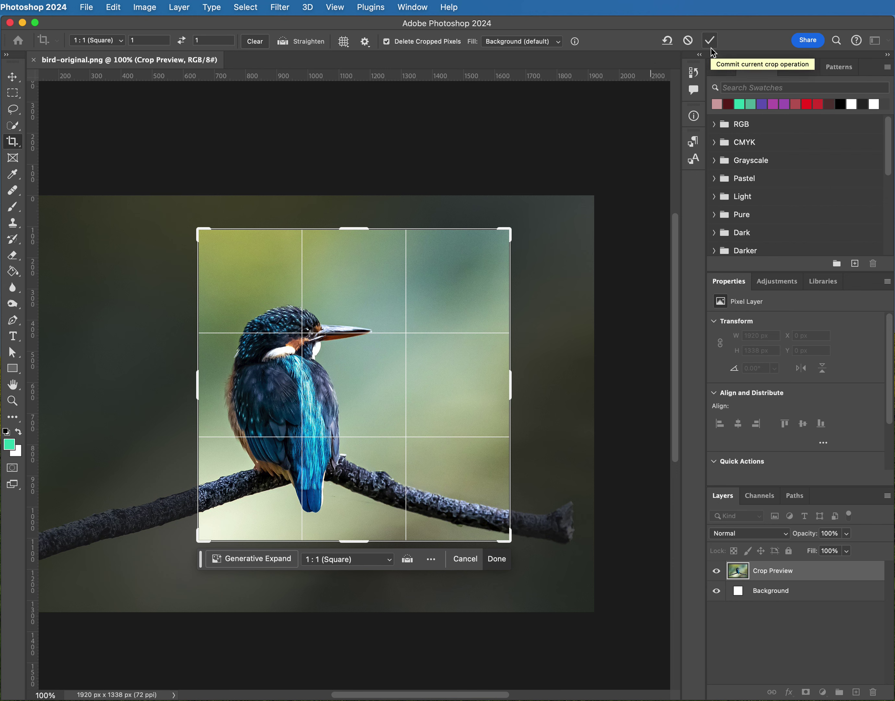
left_click(687, 41)
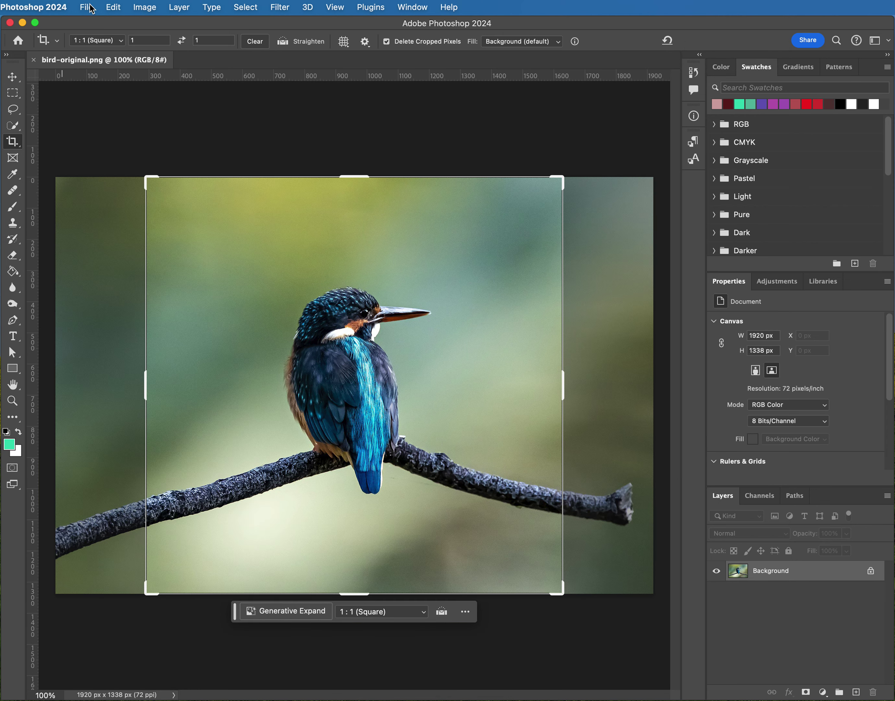
Choose the 16 : 9 preset from the crop ratio dropdown
left_click(109, 42)
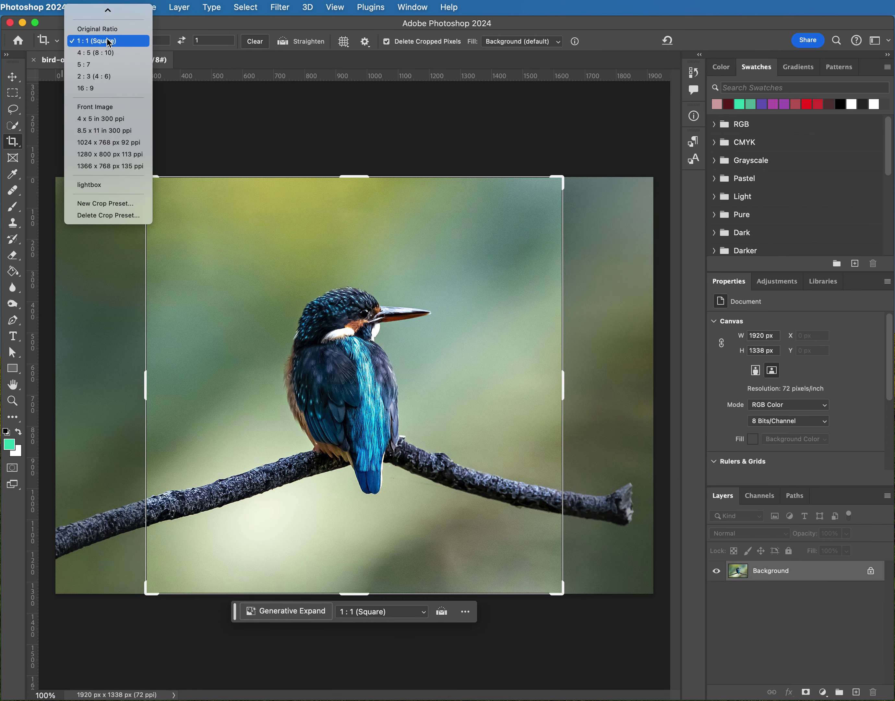
left_click(105, 90)
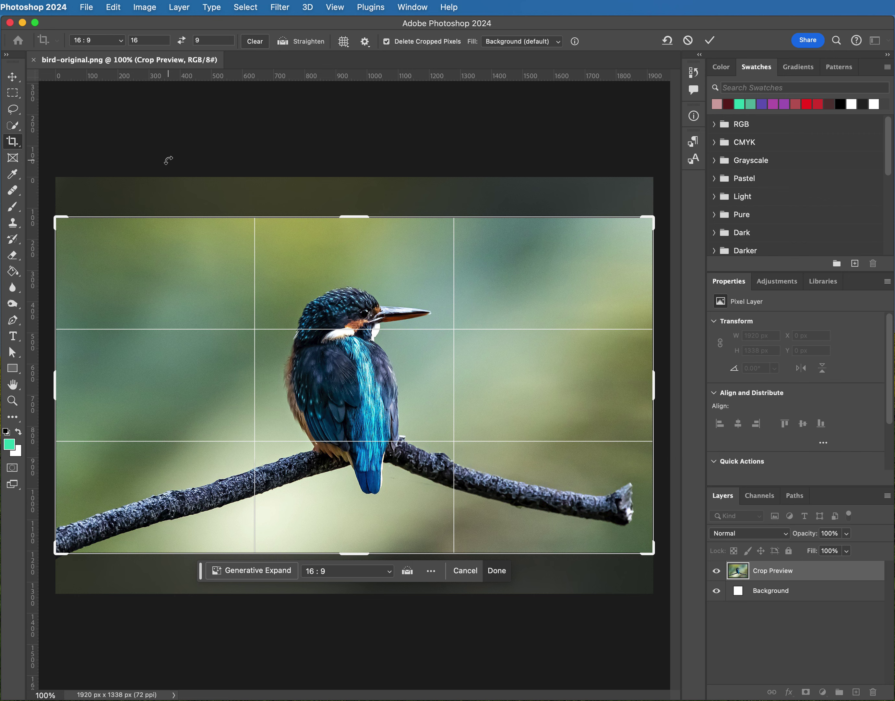
Clear the 16:9 ratio, reshape the edges, position the bird, and commit at 1178 × 970 px
left_click(688, 41)
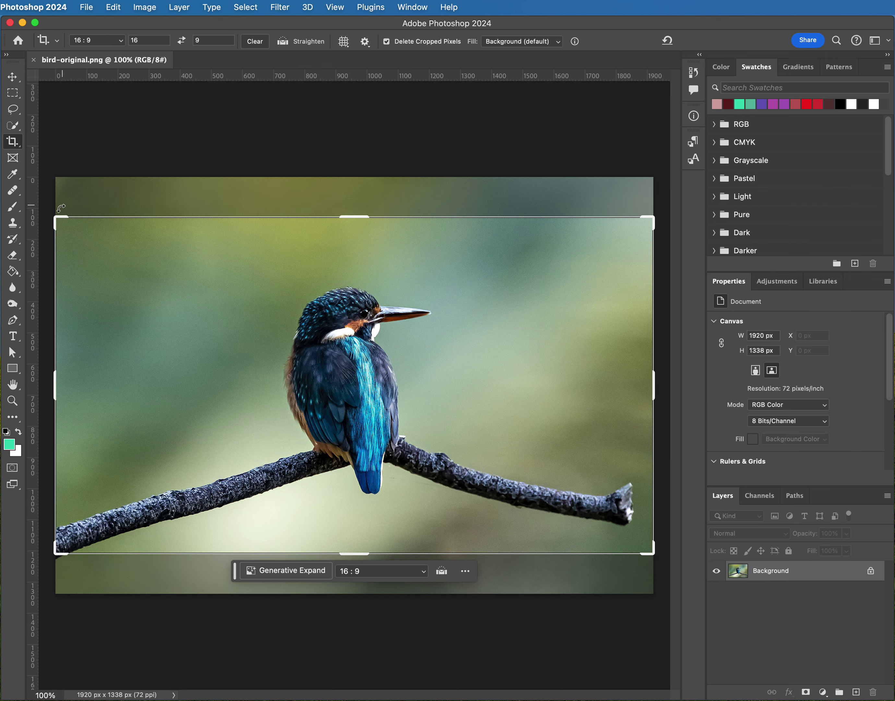
left_click(255, 41)
left_click_drag(56, 217, 158, 250)
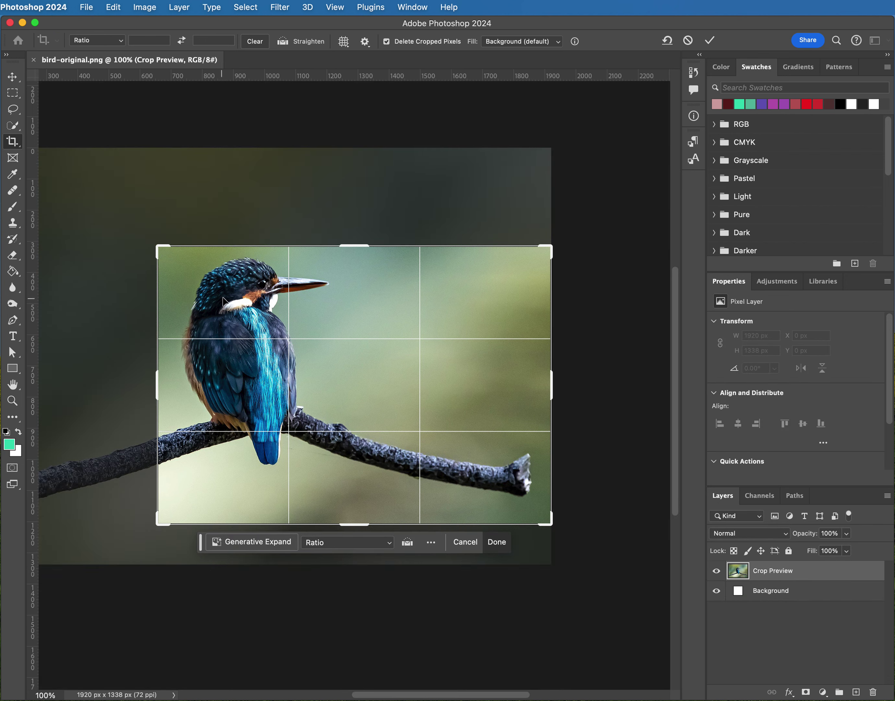
mouse_move(224, 303)
left_mouse_down()
mouse_move(254, 334)
mouse_move(234, 309)
left_mouse_up()
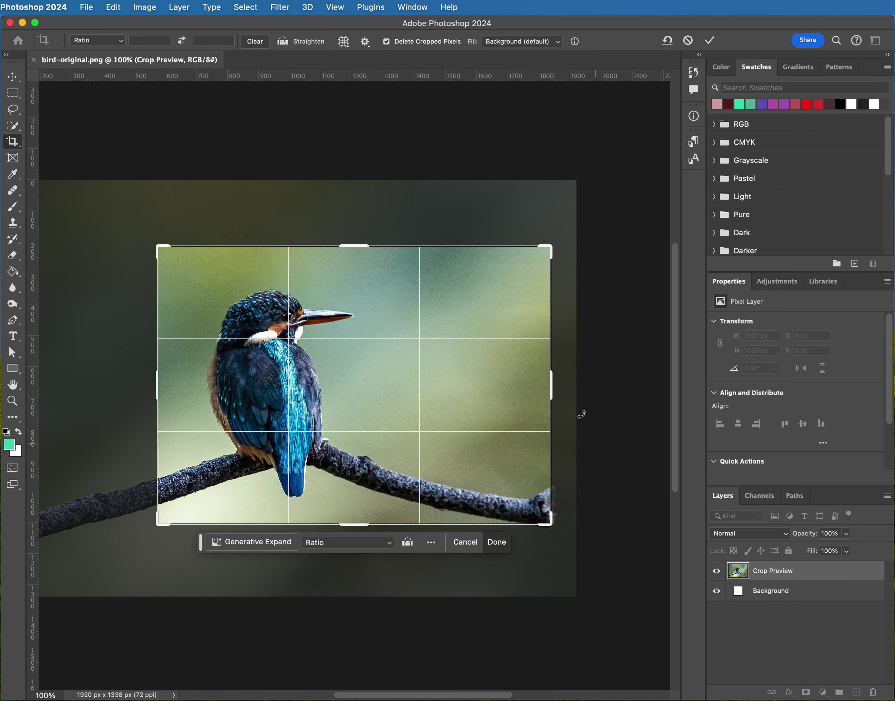
left_click_drag(552, 389, 536, 390)
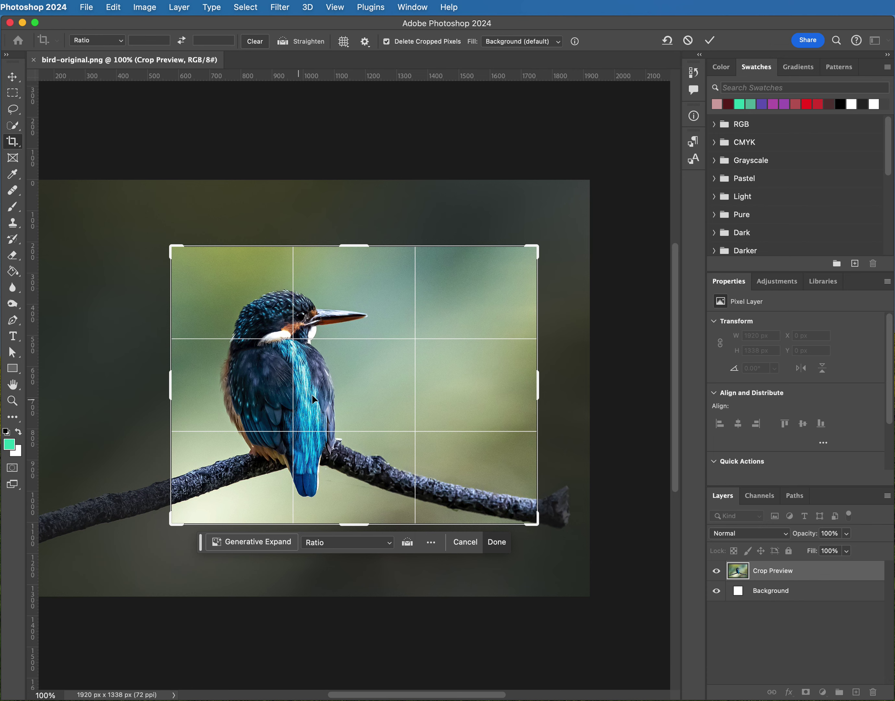
left_click_drag(325, 388, 316, 408)
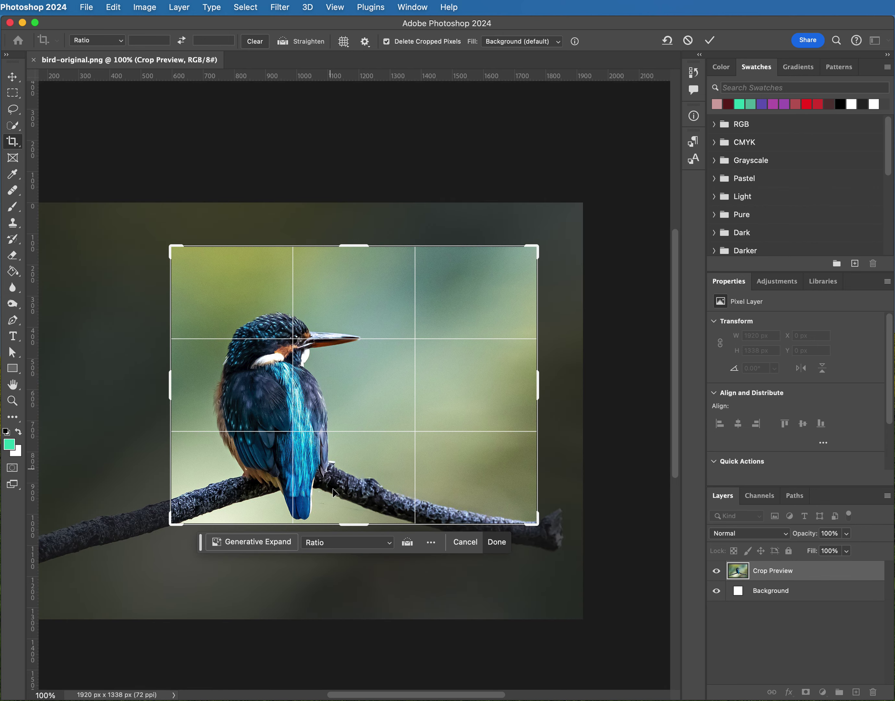
left_click_drag(352, 524, 353, 536)
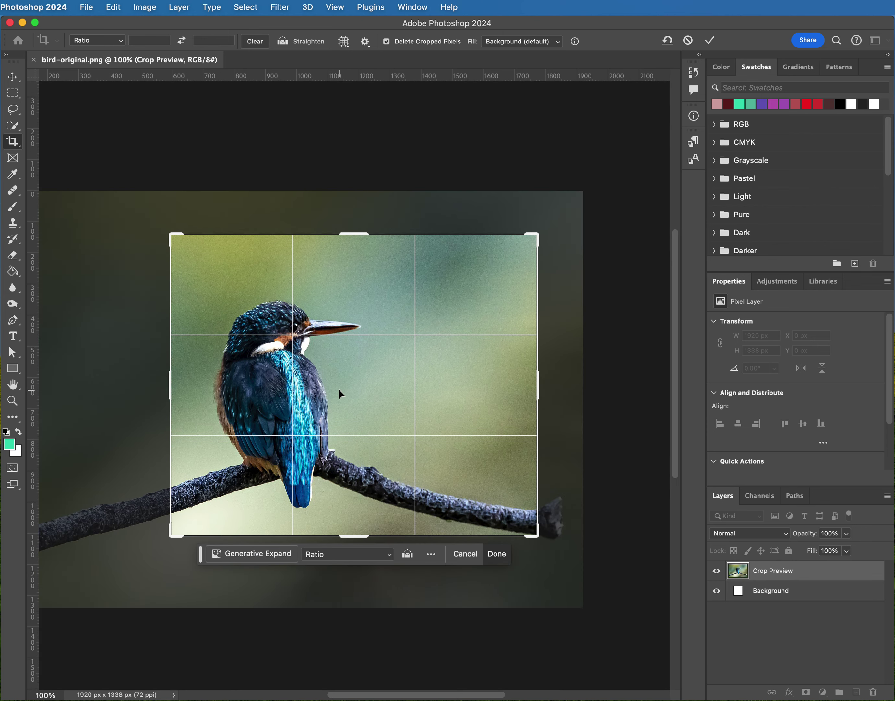
left_click_drag(340, 390, 338, 396)
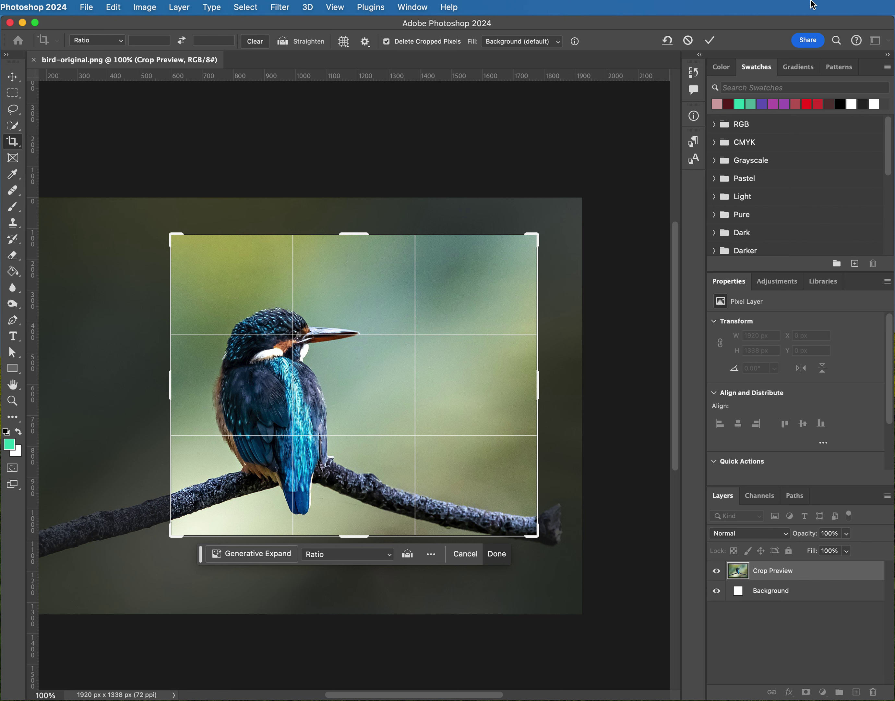
left_click(710, 41)
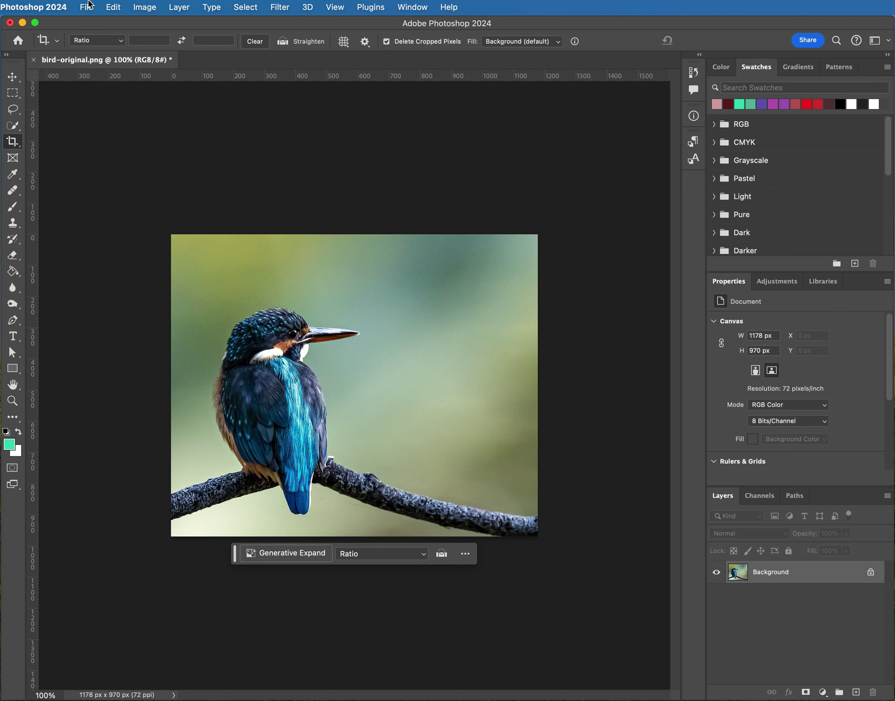
Save As JPEG named bird-cropped.jpg, accepting Maximum quality 10 and Progressive options
left_click(90, 12)
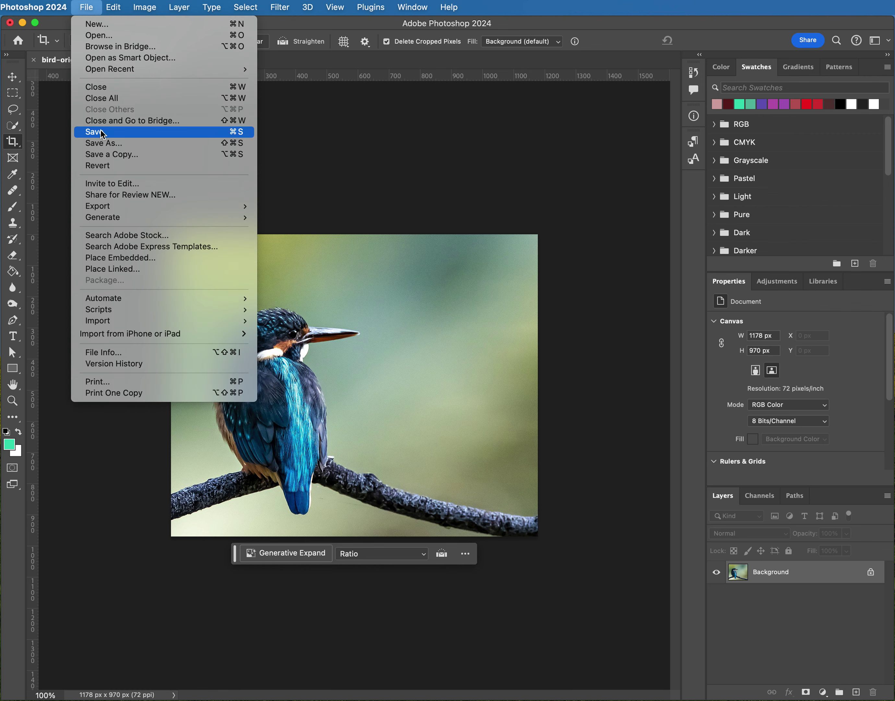
left_click(86, 147)
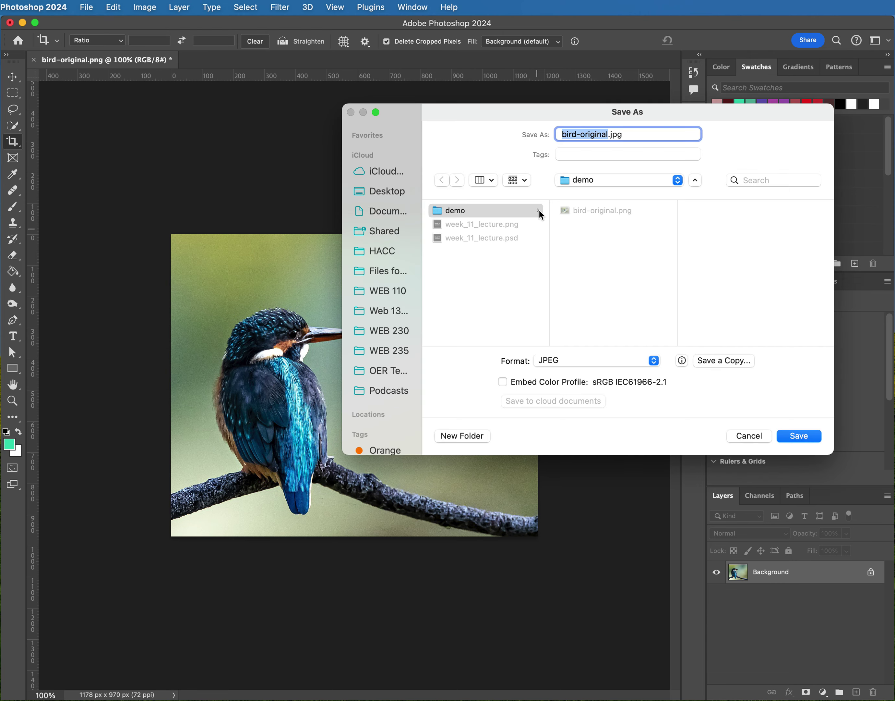
left_click(607, 137)
type("-")
key("BackSpace")
key("BackSpace")
key("BackSpace")
key("BackSpace")
key("BackSpace")
key("BackSpace")
key("BackSpace")
key("BackSpace")
type("cropped")
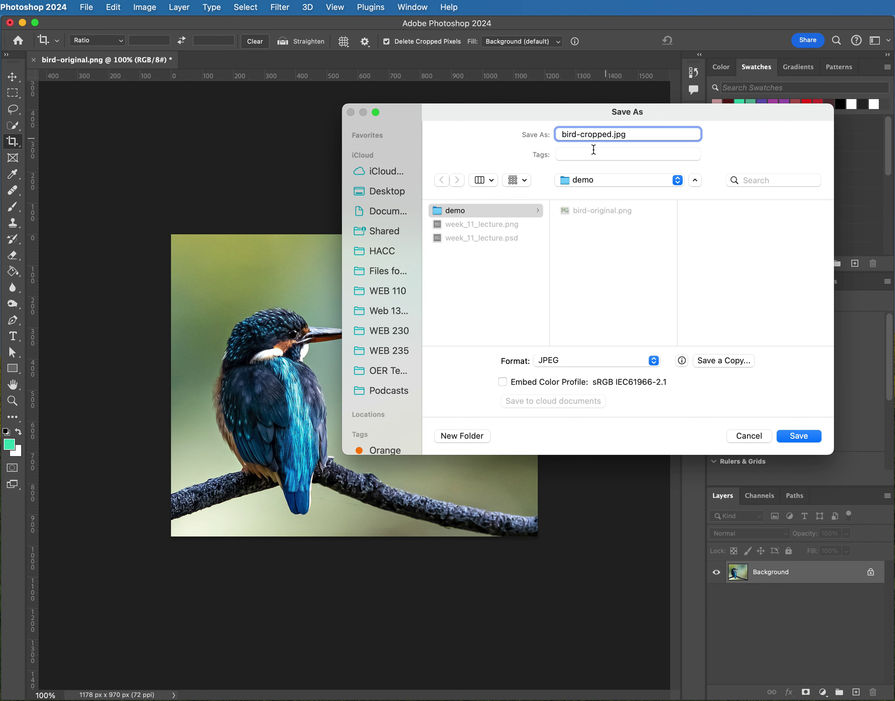
left_click(797, 435)
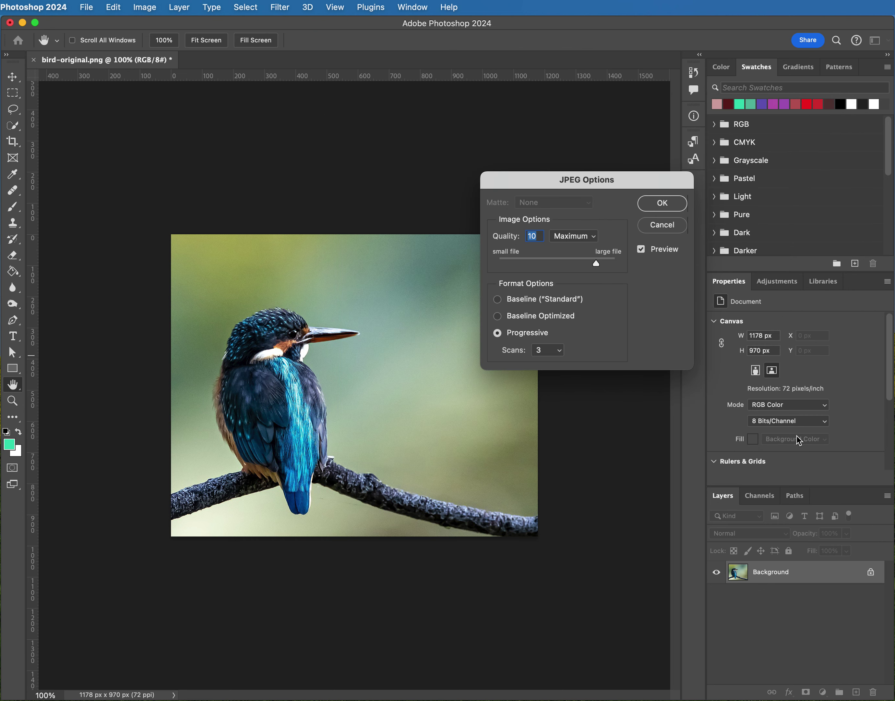
left_click(661, 203)
key("c")
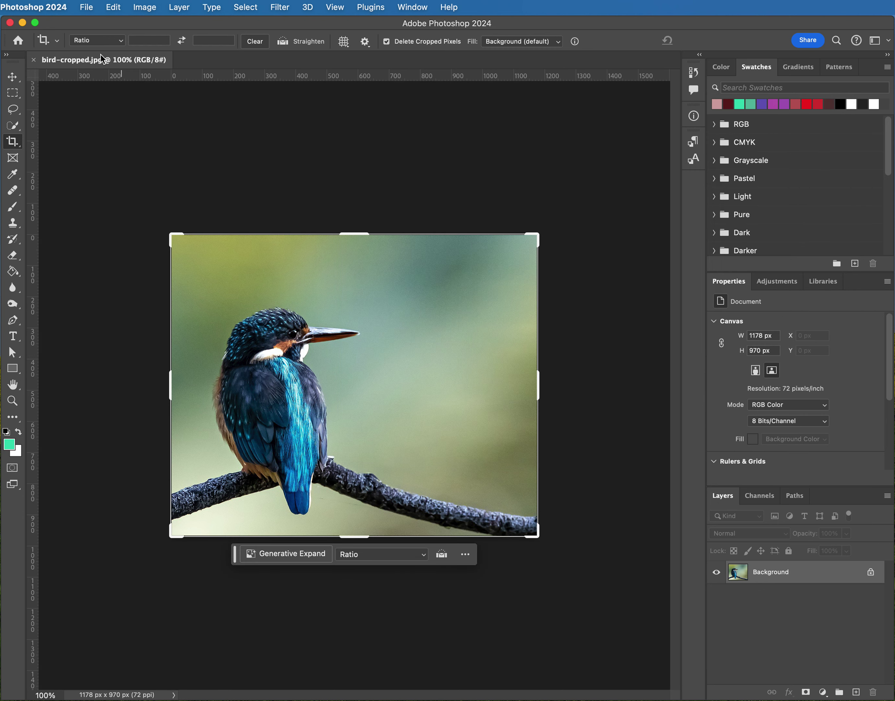